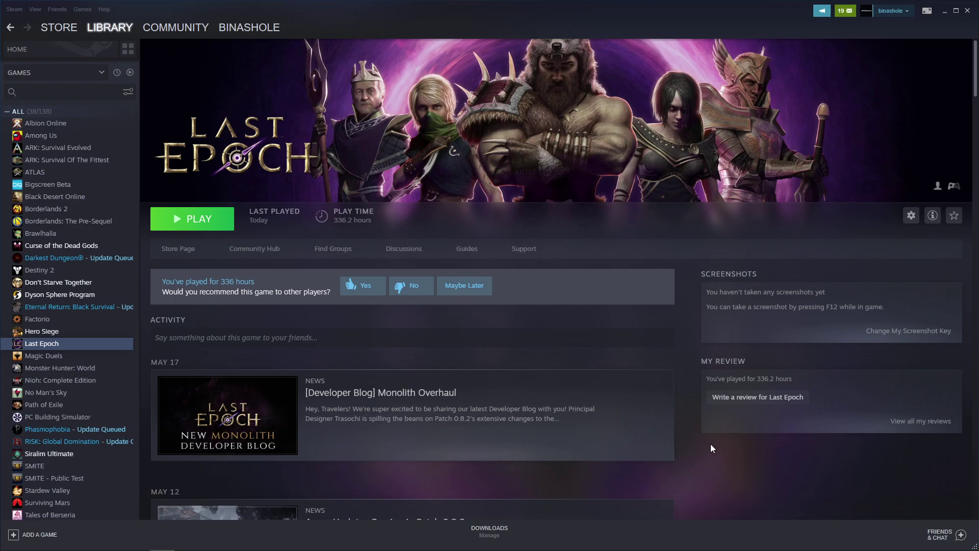
Turn off 'Keep games saves in the Steam Cloud' for Last Epoch and show its Local Files settings
{"action": "left_click", "coordinate": [913, 217]}
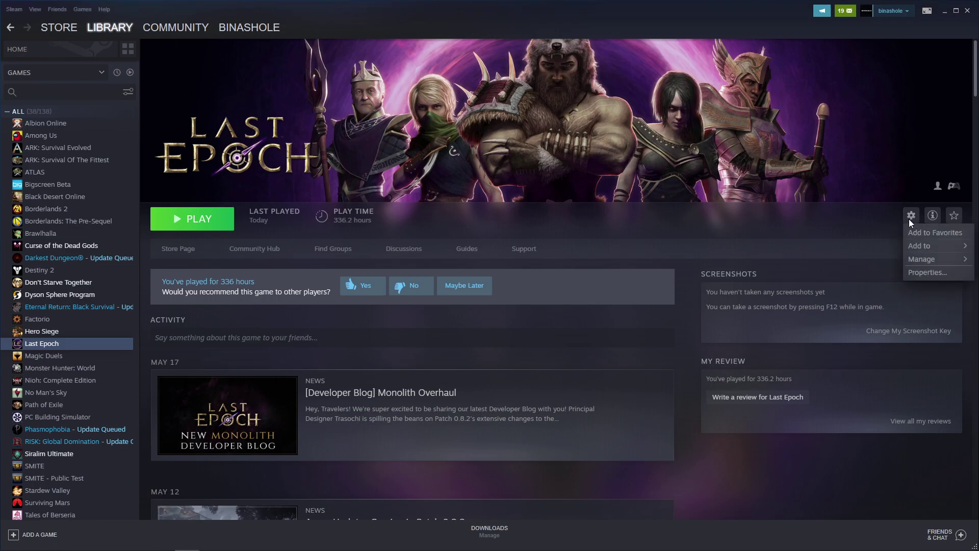
{"action": "left_click", "coordinate": [927, 271]}
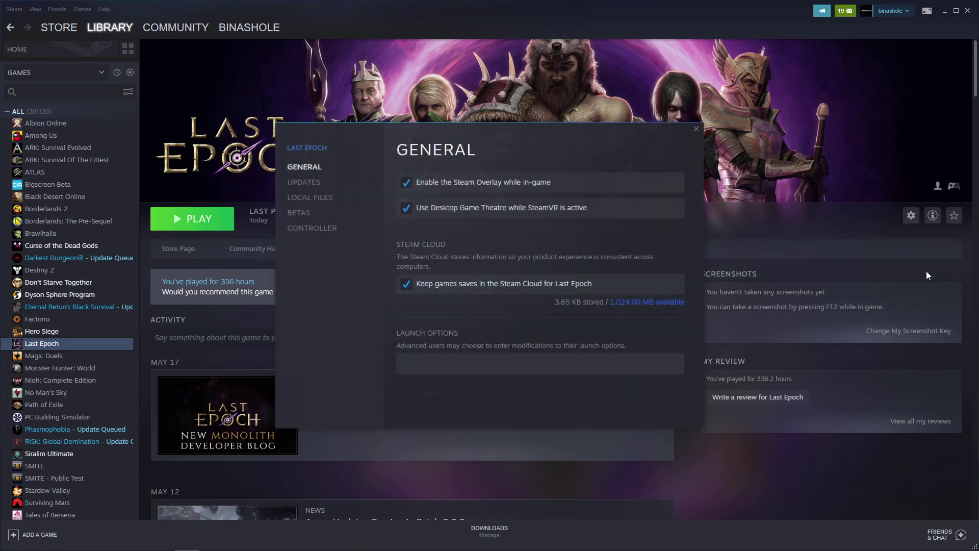
{"action": "left_click", "coordinate": [404, 287]}
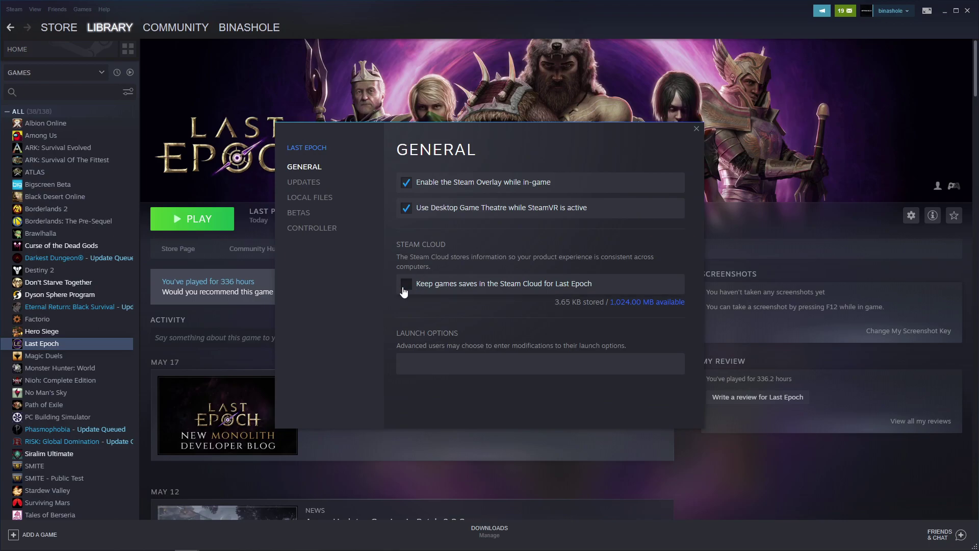
{"action": "left_click", "coordinate": [309, 200]}
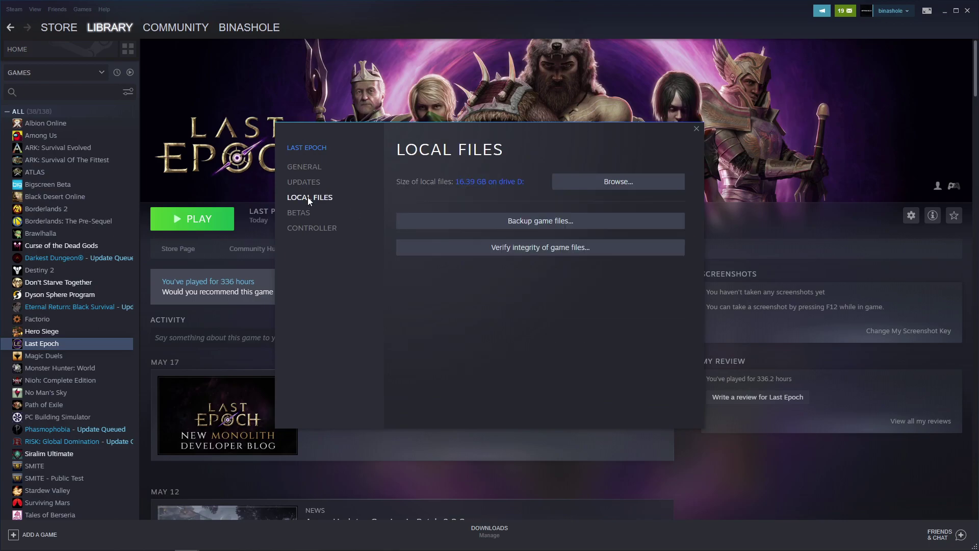
Browse to Steam's userdata > account > 899770 folder and delete remotecache.vdf
{"action": "left_click", "coordinate": [637, 191]}
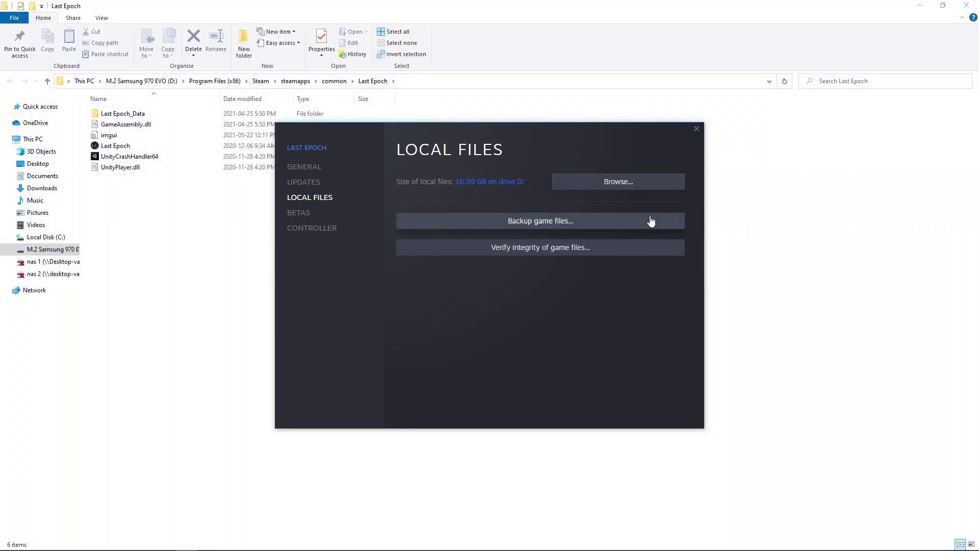
{"action": "left_click", "coordinate": [696, 130]}
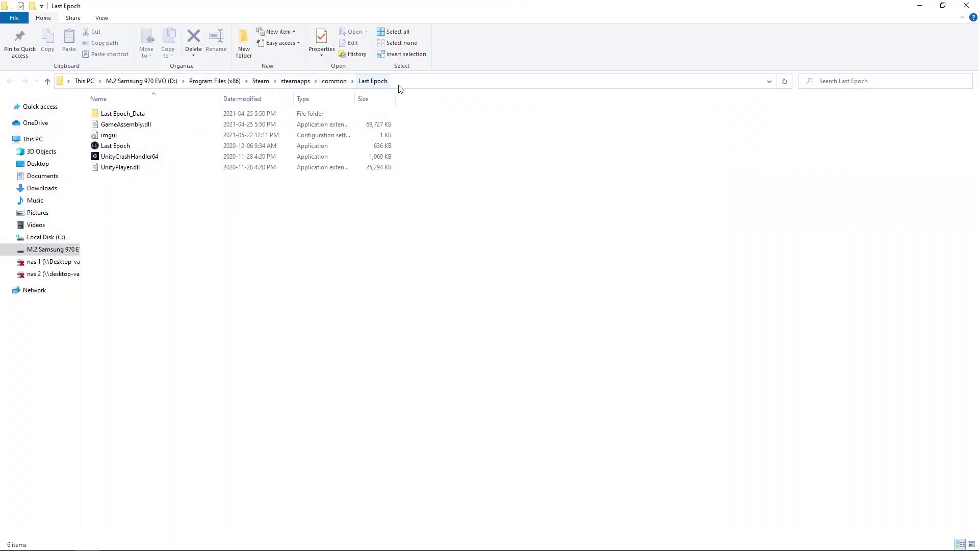
{"action": "left_click", "coordinate": [263, 83]}
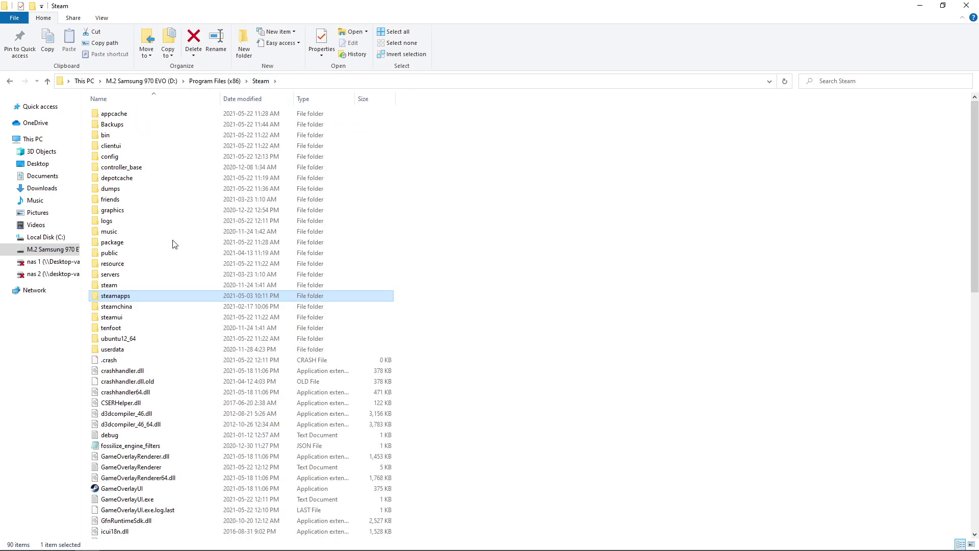
{"action": "double_click", "coordinate": [113, 350]}
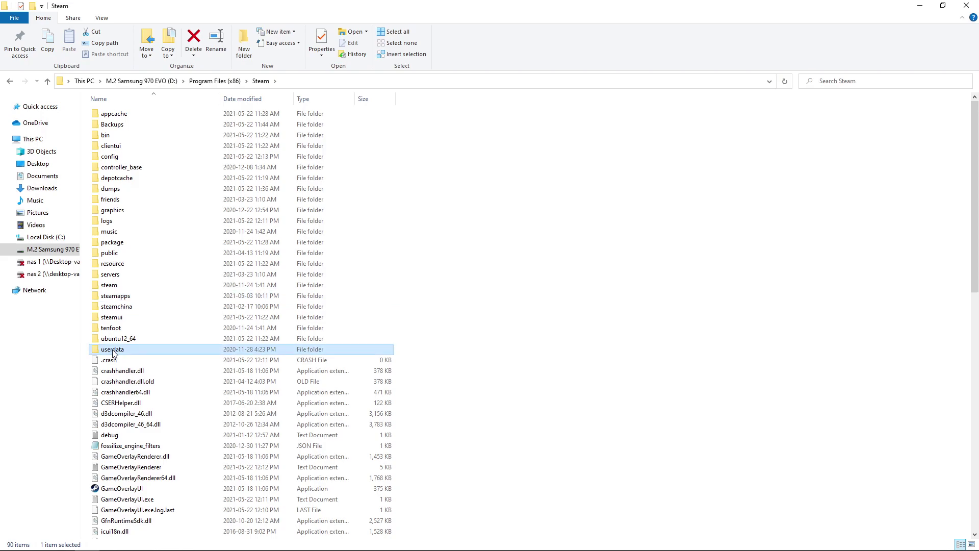
{"action": "double_click", "coordinate": [112, 114]}
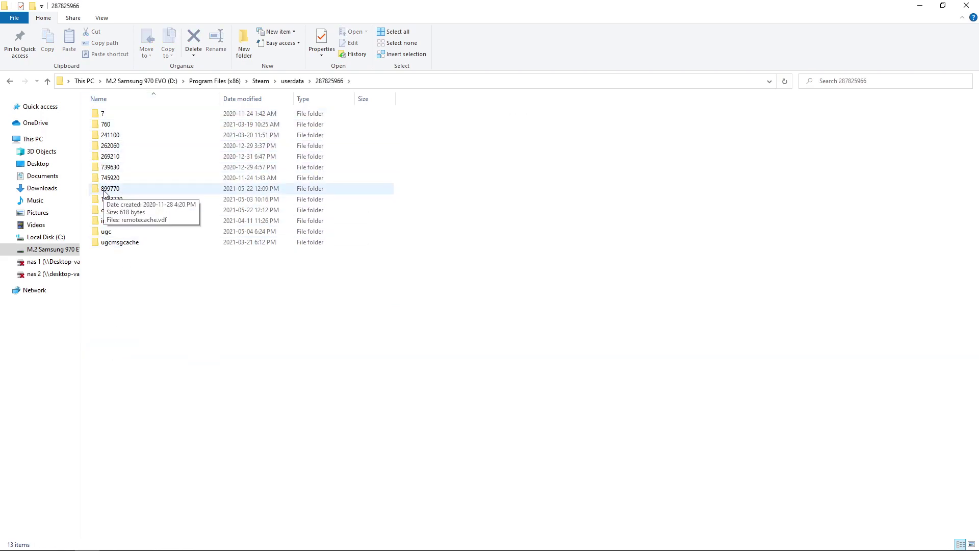
{"action": "double_click", "coordinate": [120, 189]}
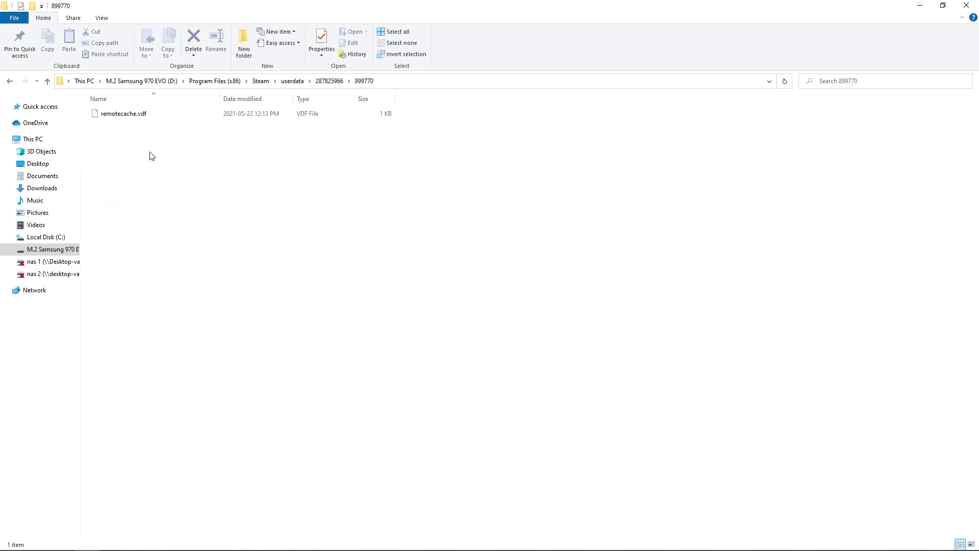
{"action": "left_click_drag", "start_coordinate": [175, 159], "coordinate": [117, 116]}
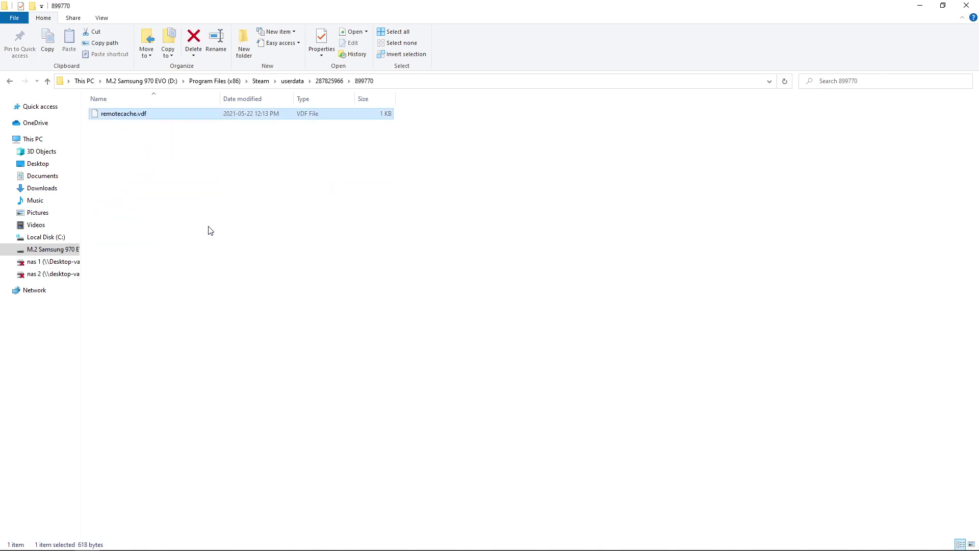
{"action": "key", "text": "Delete"}
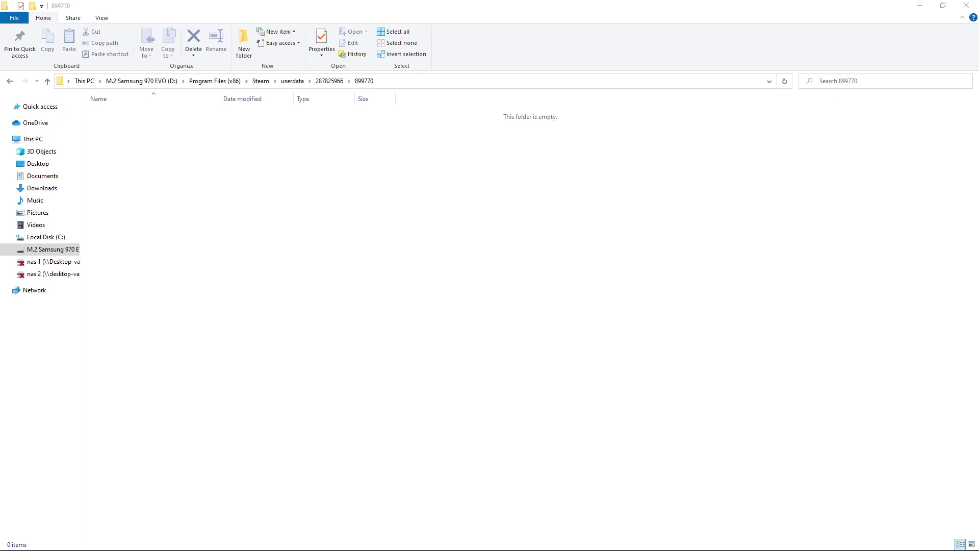
Delete all three save files from Last Epoch's local Saves folder
{"action": "key", "text": "alt+Tab"}
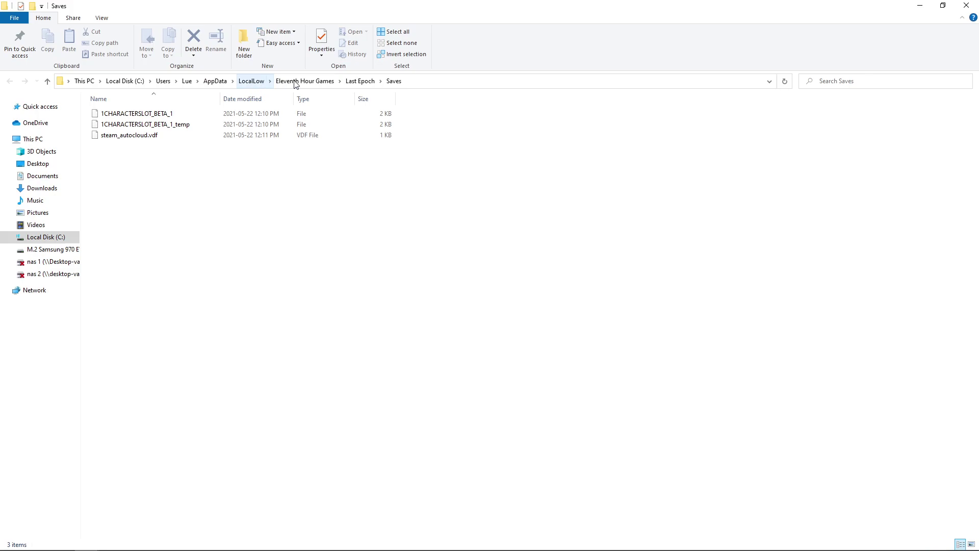
{"action": "left_click", "coordinate": [360, 81]}
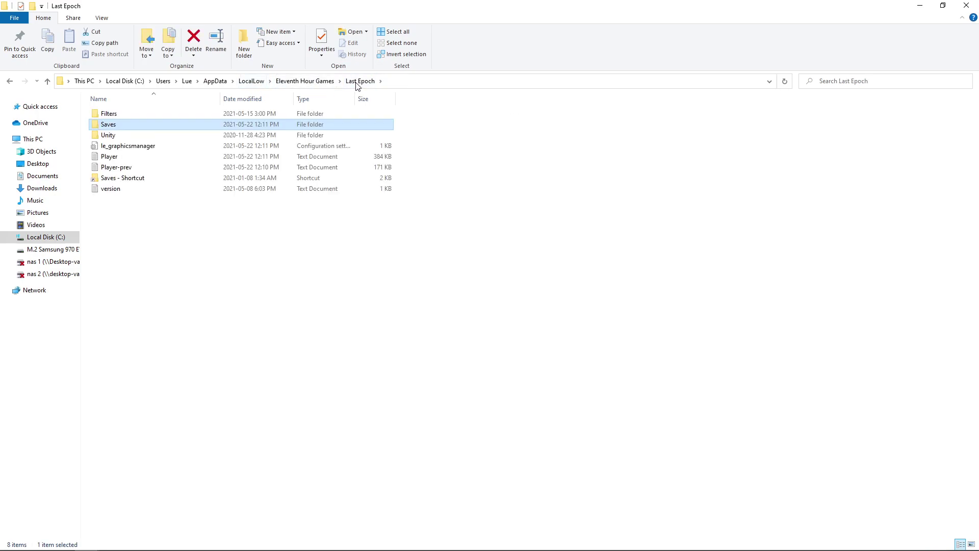
{"action": "double_click", "coordinate": [108, 124]}
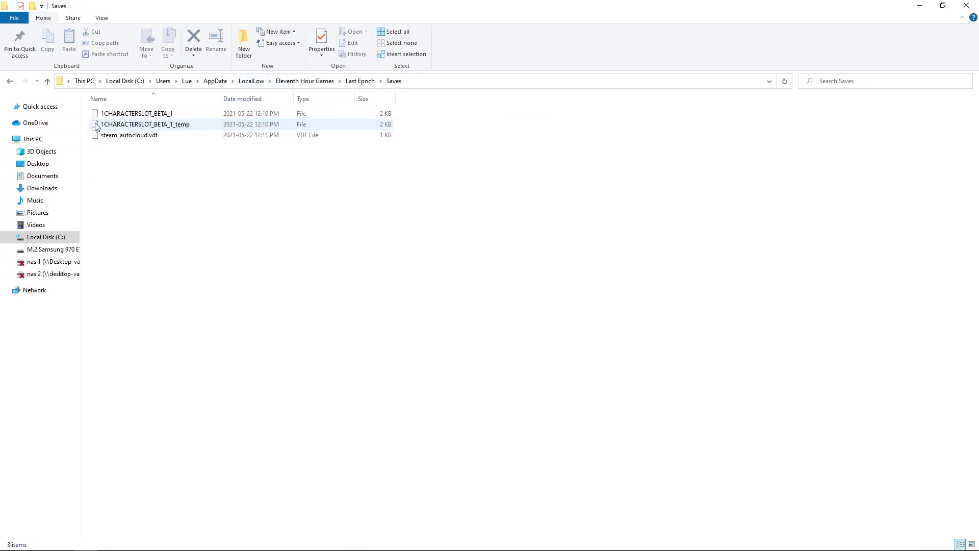
{"action": "left_click_drag", "start_coordinate": [173, 180], "coordinate": [155, 105]}
{"action": "key", "text": "Delete"}
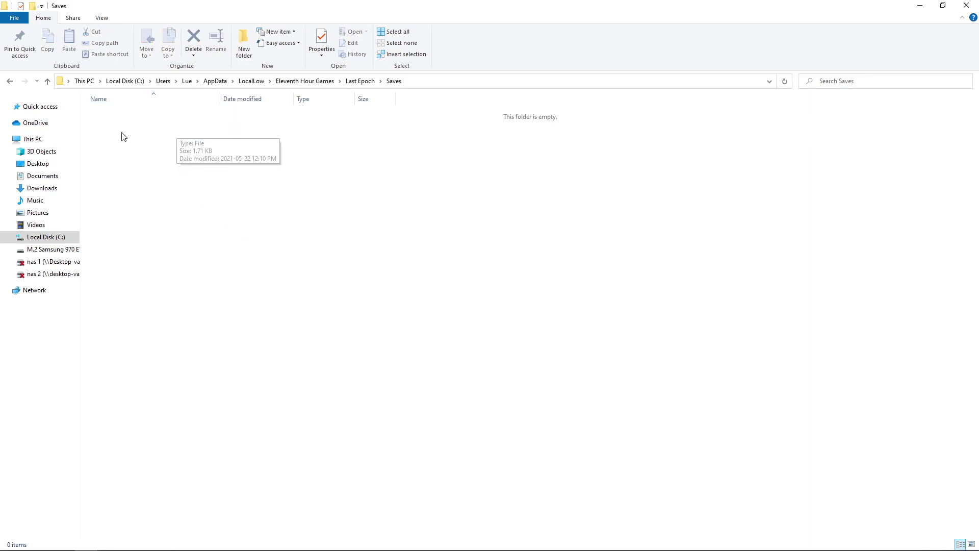
Confirm through Saves - Shortcut that the folder is empty, then close the Explorer window
{"action": "left_click", "coordinate": [9, 82]}
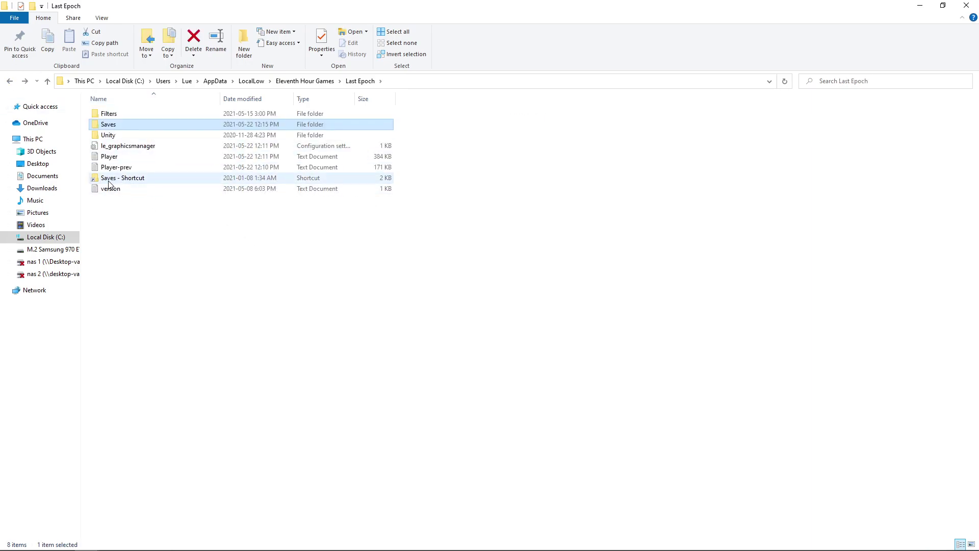
{"action": "left_click", "coordinate": [150, 180]}
{"action": "double_click", "coordinate": [150, 181]}
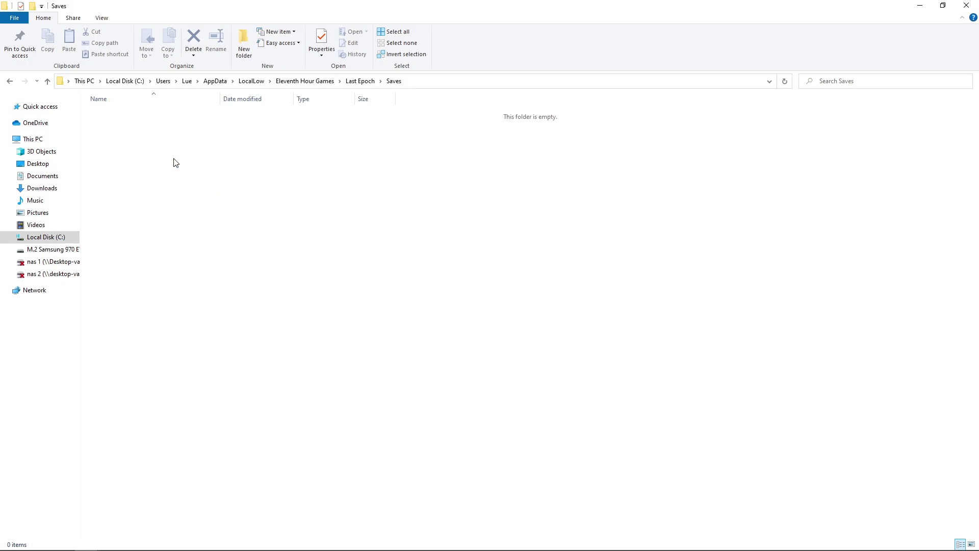
{"action": "left_click_drag", "start_coordinate": [206, 319], "coordinate": [110, 112]}
{"action": "left_click_drag", "start_coordinate": [190, 255], "coordinate": [178, 219]}
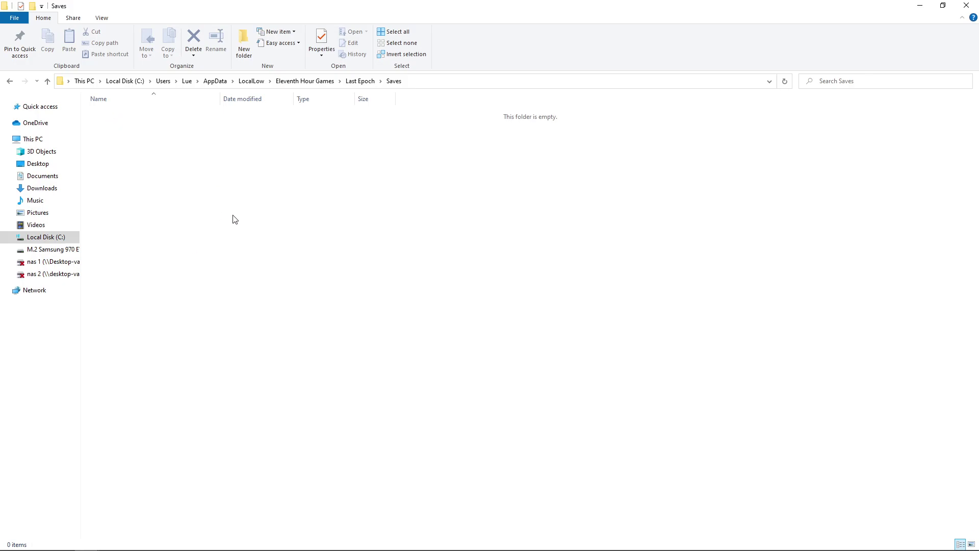
{"action": "left_click", "coordinate": [967, 5]}
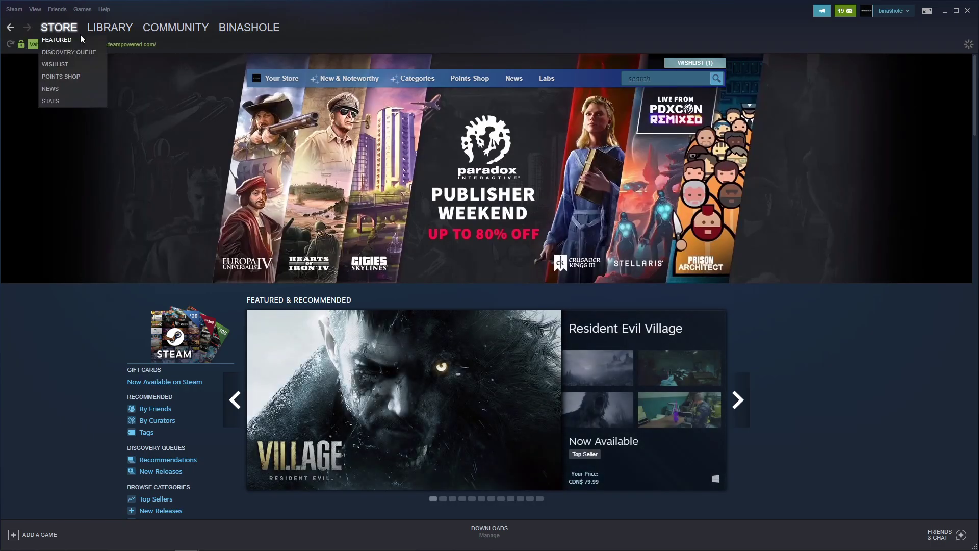
Launch Last Epoch with PLAY from its Steam library page
{"action": "left_click", "coordinate": [109, 28]}
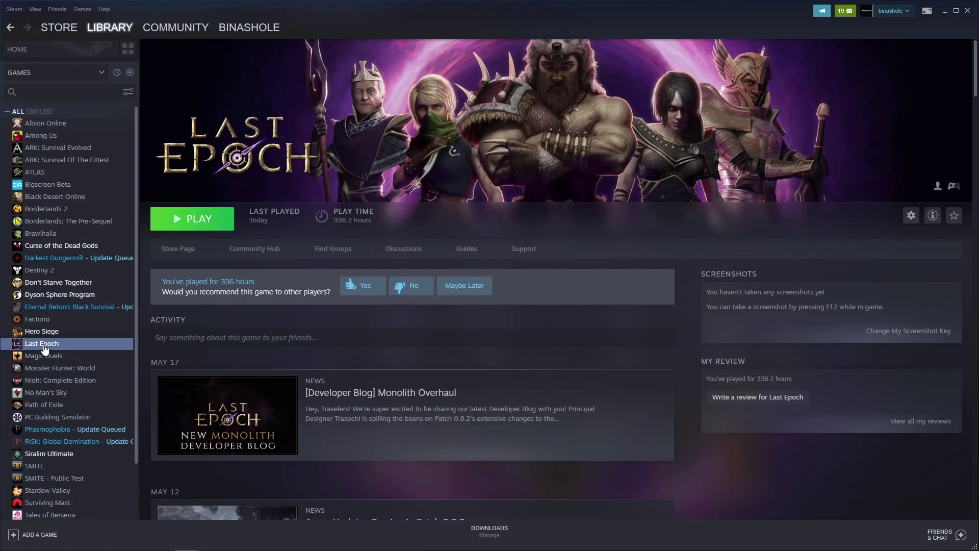
{"action": "left_click", "coordinate": [177, 222]}
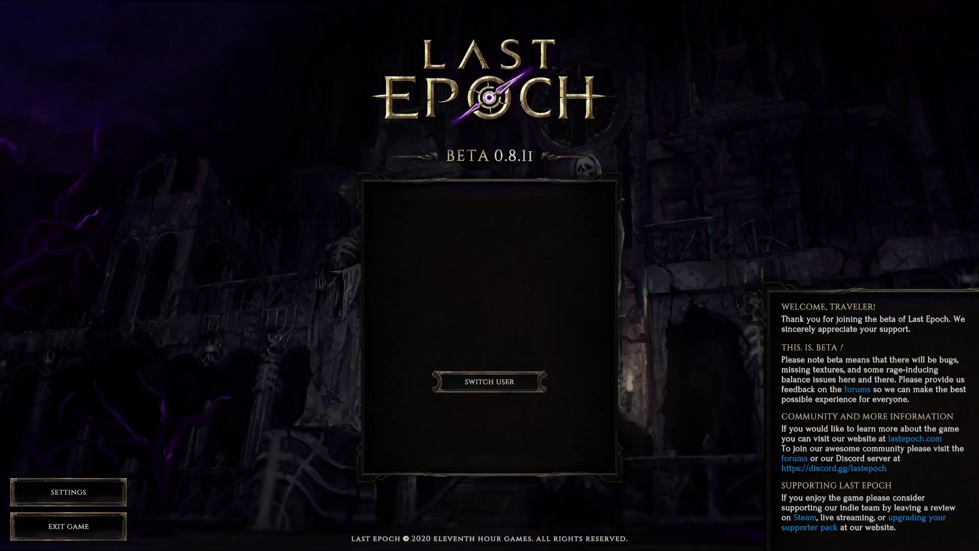
Create a new Mage character named youtube1, then exit the game to the desktop
{"action": "left_click", "coordinate": [490, 332]}
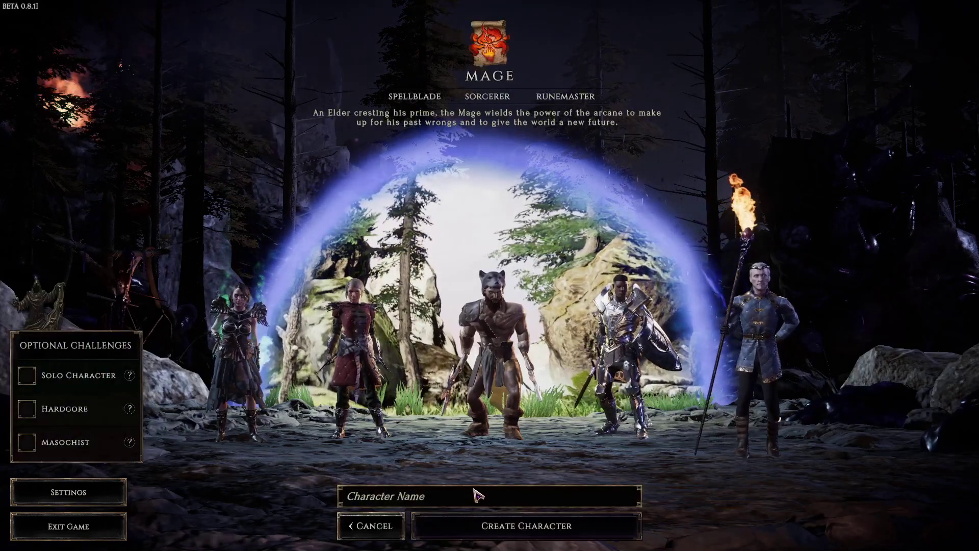
{"action": "left_click", "coordinate": [461, 494]}
{"action": "type", "text": "youtube1"}
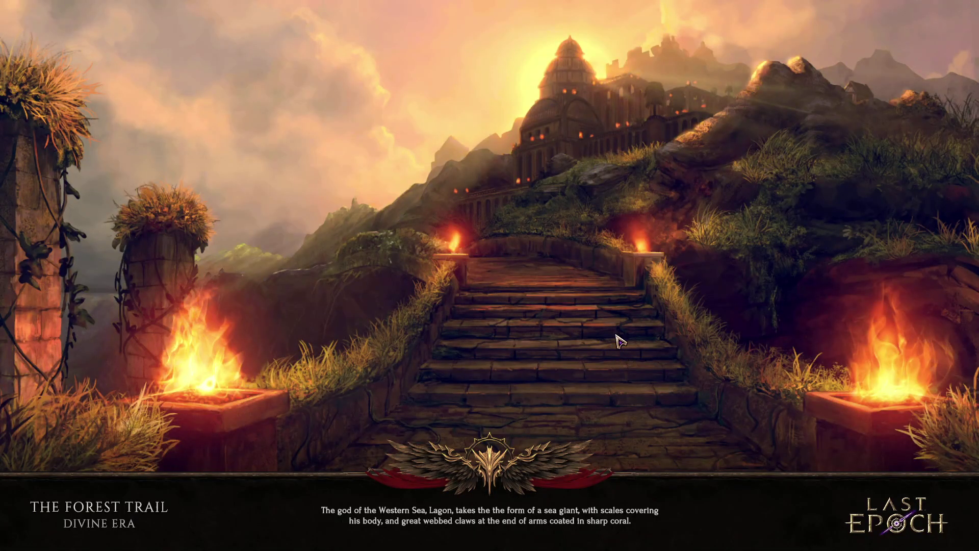
{"action": "key", "text": "Escape"}
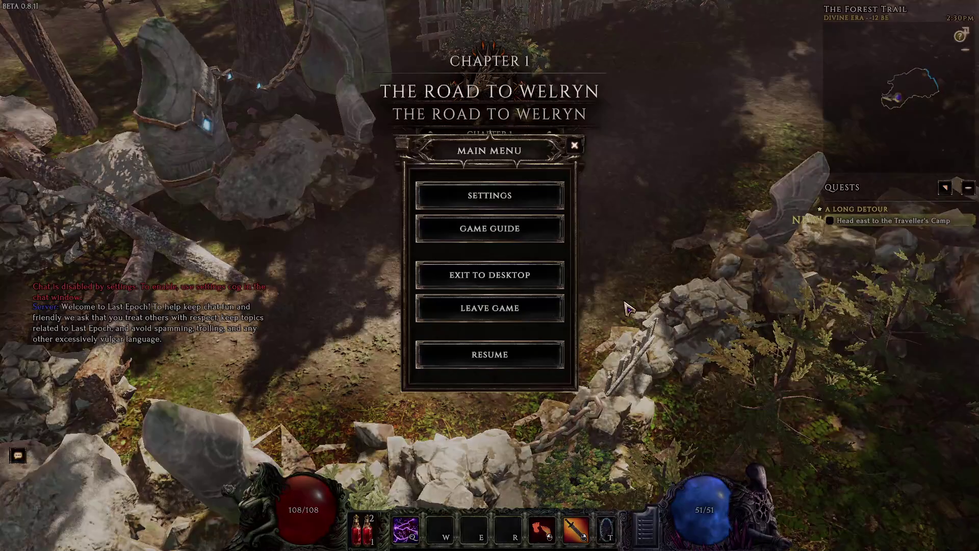
{"action": "left_click", "coordinate": [473, 277]}
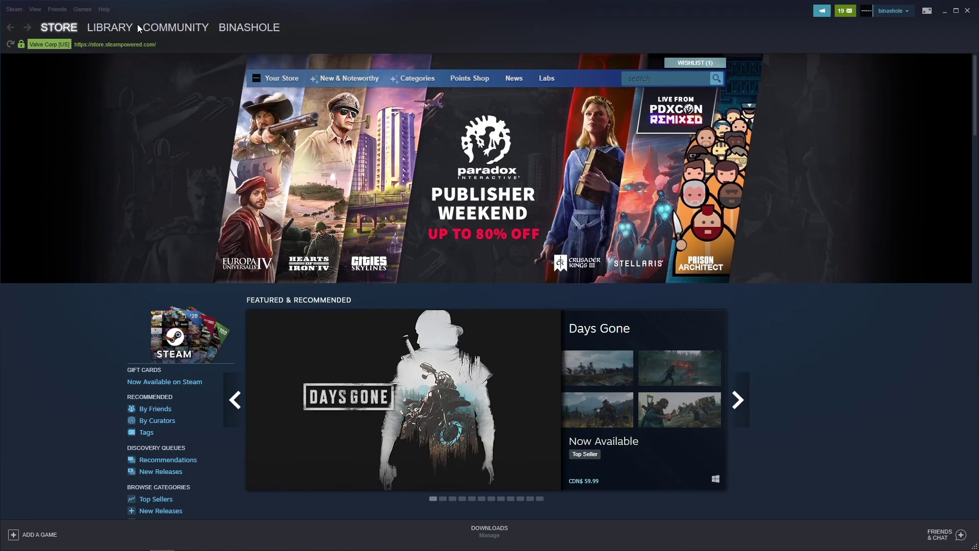
Re-enable 'Keep games saves in the Steam Cloud' in Last Epoch's Properties and close the dialog
{"action": "left_click", "coordinate": [133, 25]}
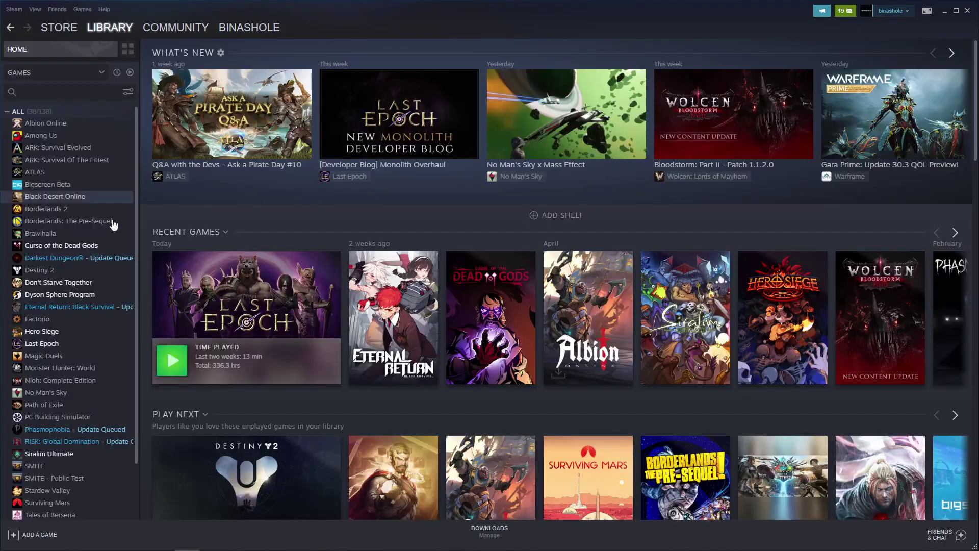
{"action": "left_click", "coordinate": [51, 343]}
{"action": "left_click", "coordinate": [911, 215]}
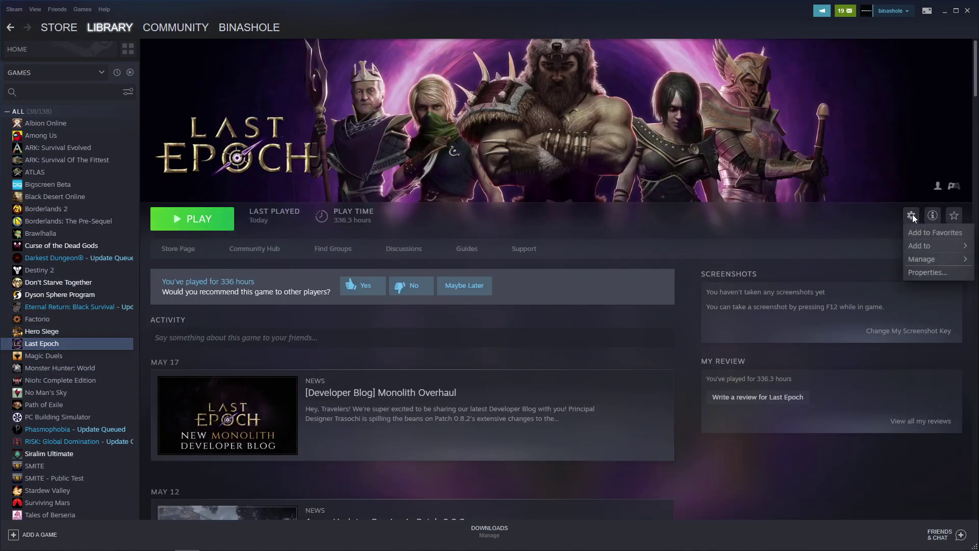
{"action": "left_click", "coordinate": [936, 275]}
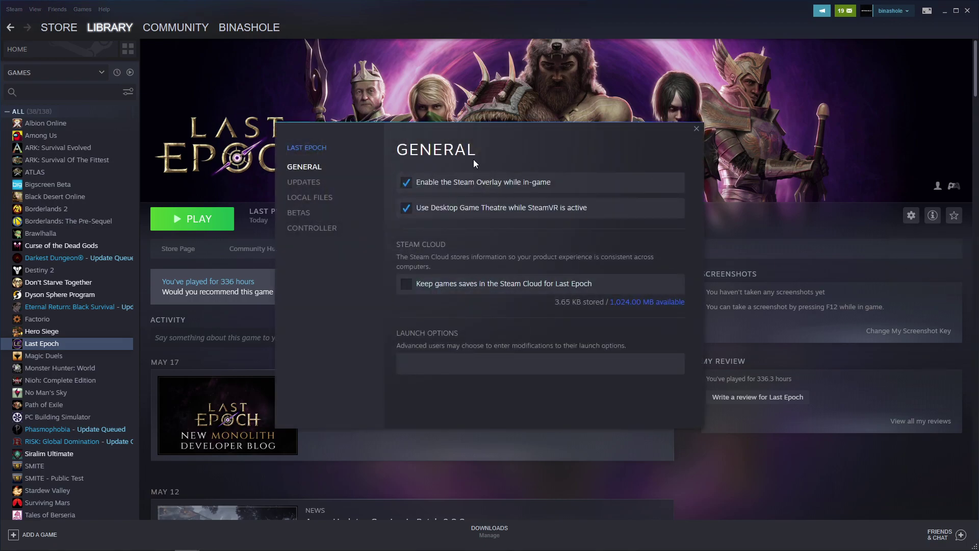
{"action": "left_click", "coordinate": [407, 284]}
{"action": "left_click", "coordinate": [697, 128]}
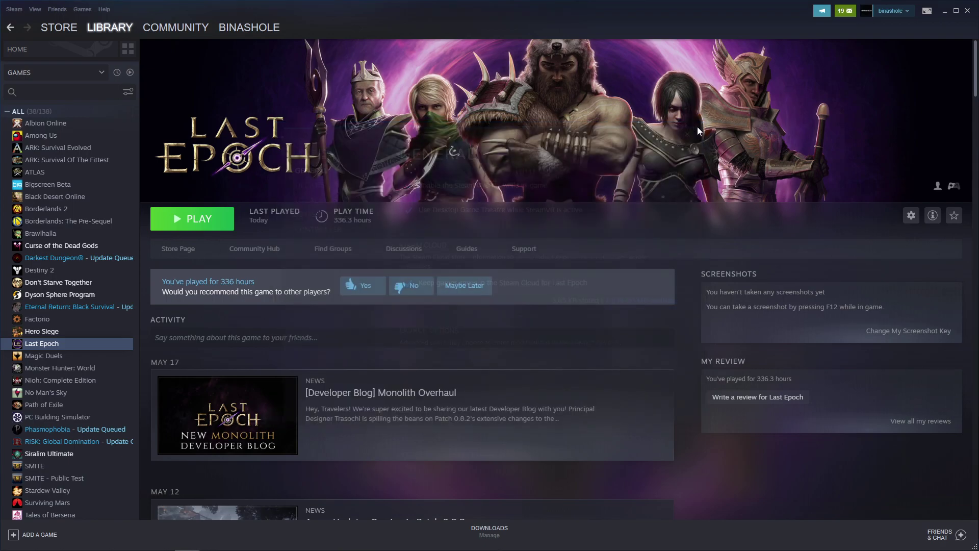
Launch Last Epoch again with PLAY from its library page
{"action": "left_click", "coordinate": [183, 222]}
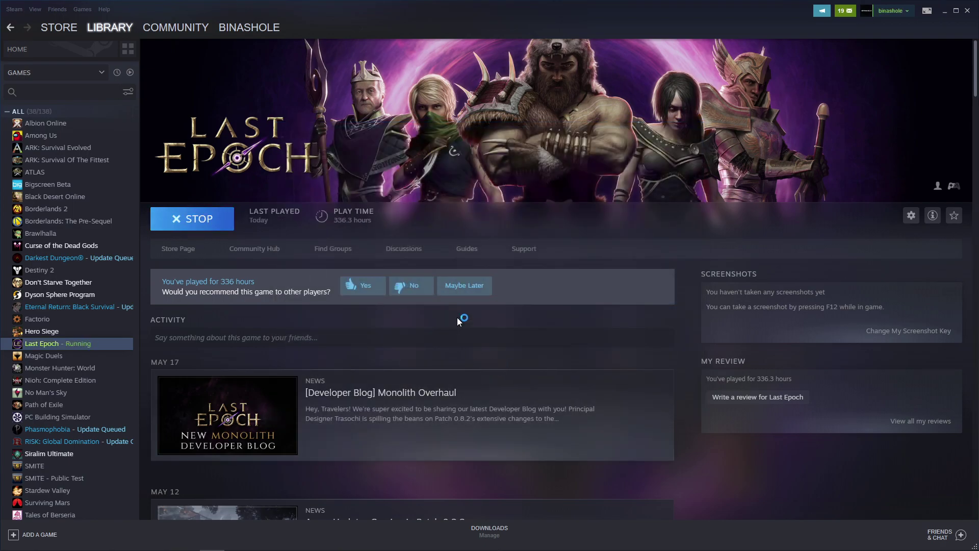